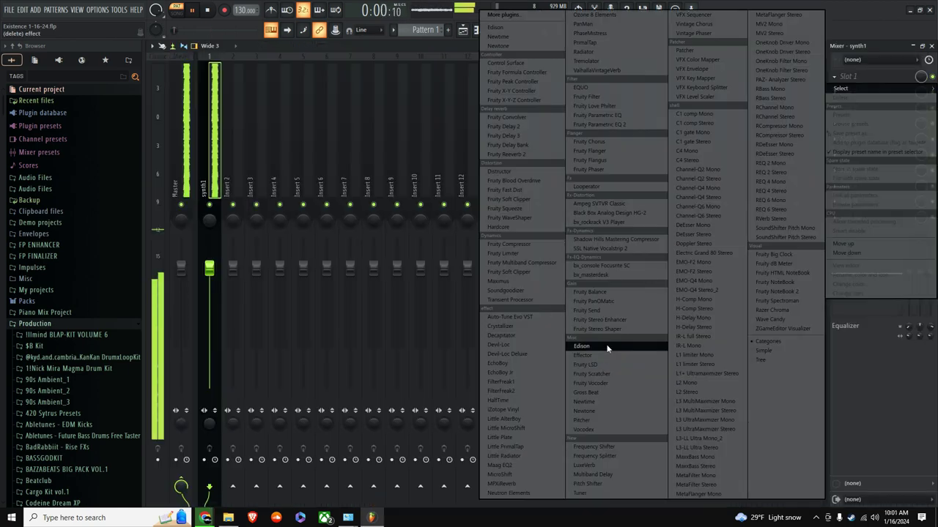
- Load Effector into the first effect slot of the synth1 mixer track
click(586, 355)
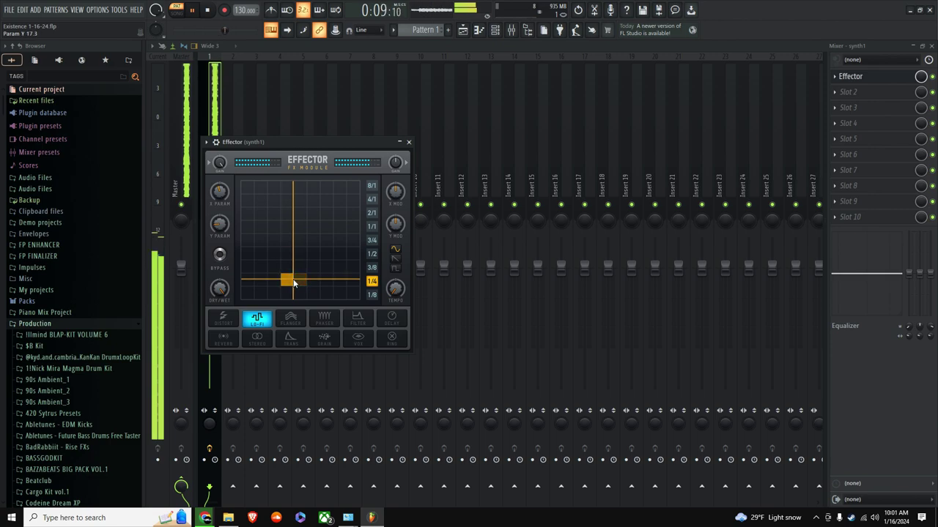
key(Escape)
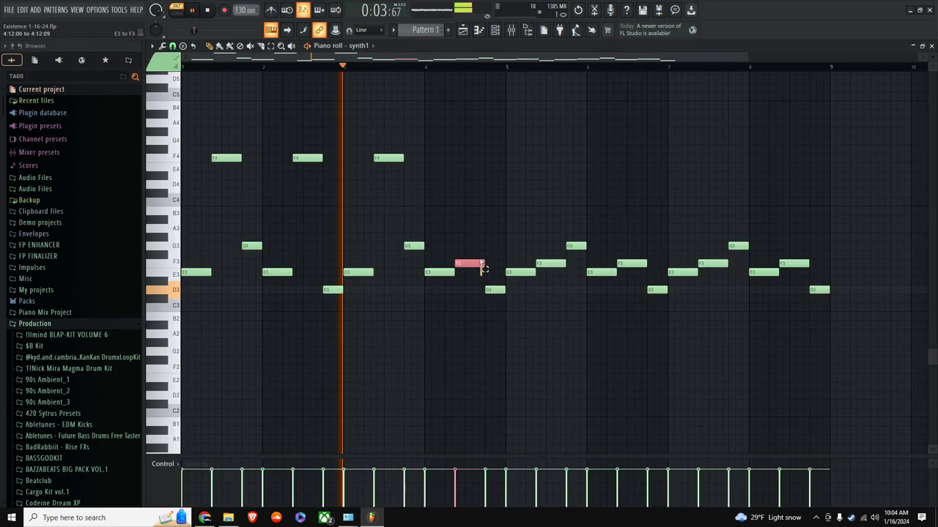
- Raise the remaining F3 notes of the synth1 melody in bars 4 to 8 by one octave to F4
key(ctrl+Up)
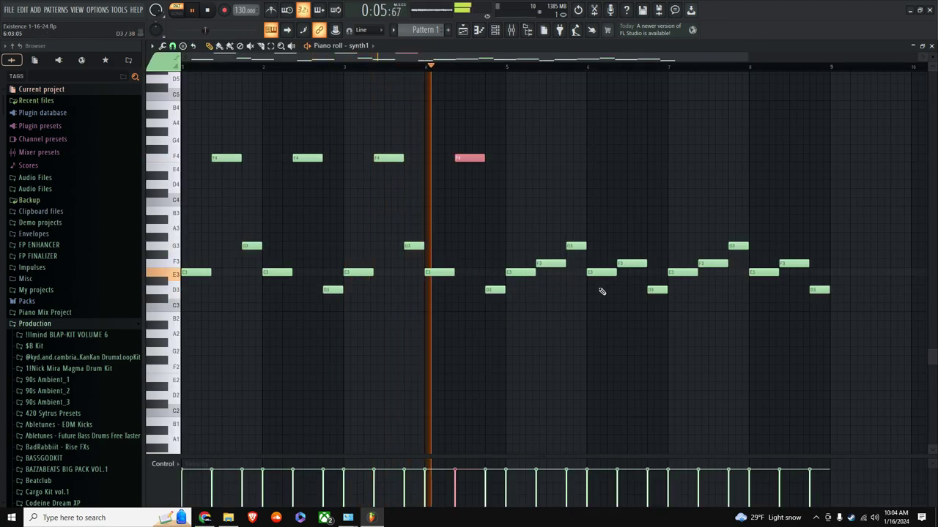
key(ctrl+d)
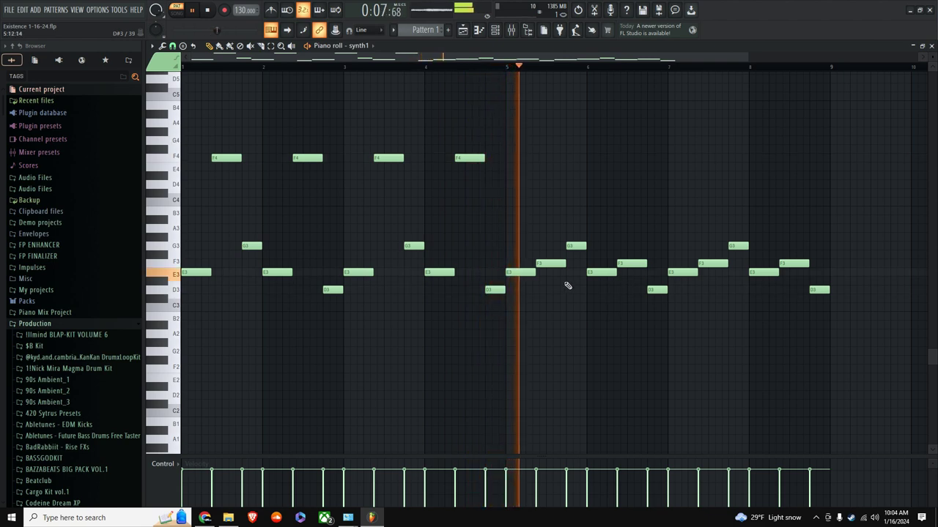
click(551, 263)
key(ctrl+Up)
click(630, 263)
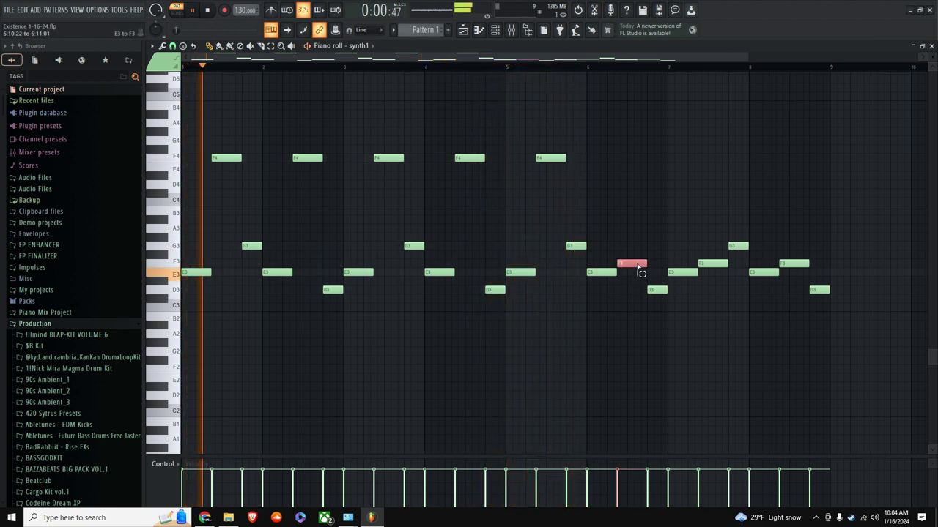
key(ctrl+Up)
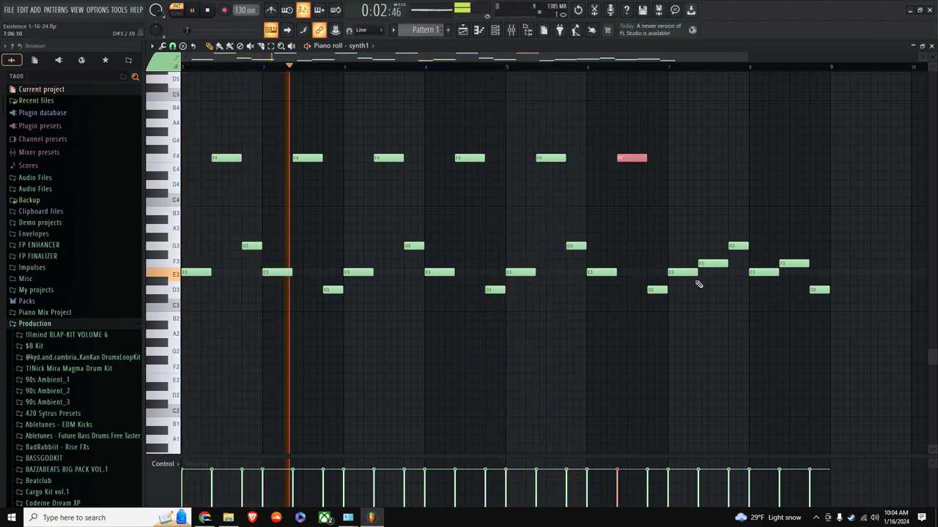
click(712, 263)
key(ctrl+Up)
click(789, 265)
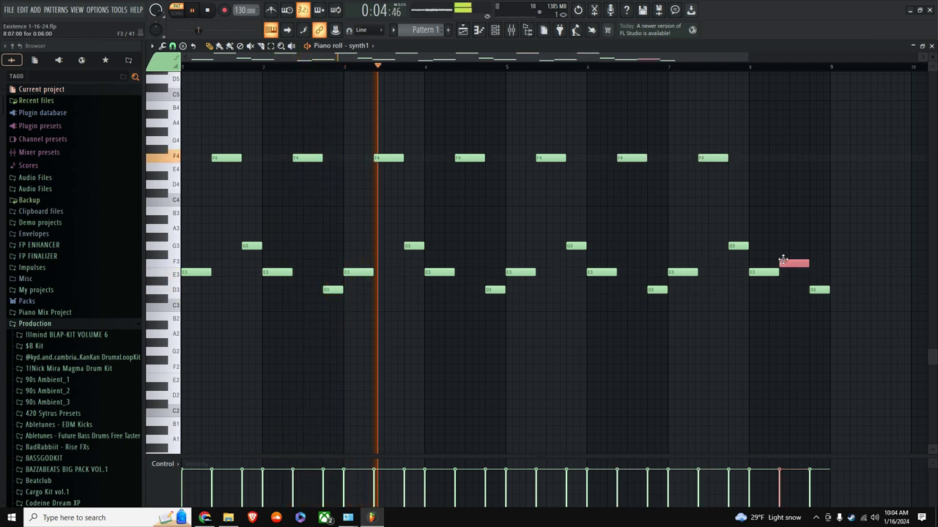
key(ctrl+Up)
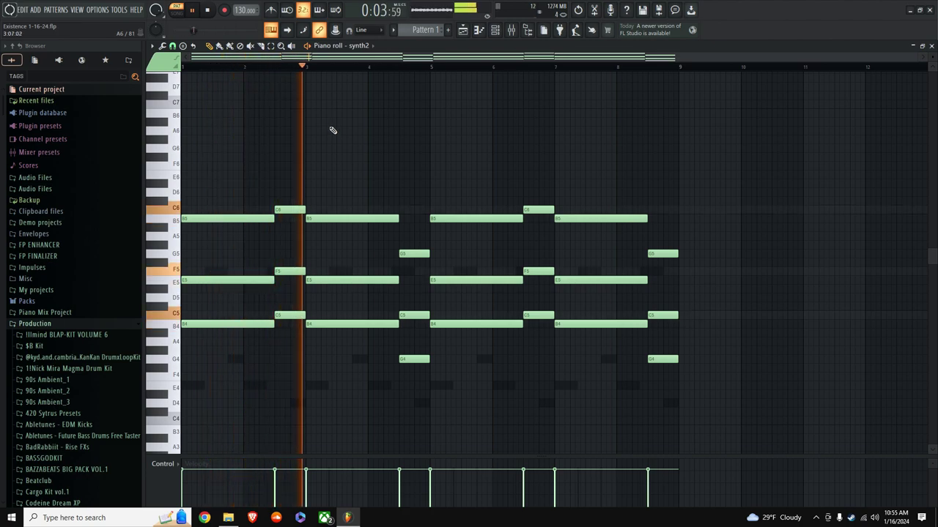
- Open synth2's Omnisphere instrument from the Channel rack and check its patch
key(F6)
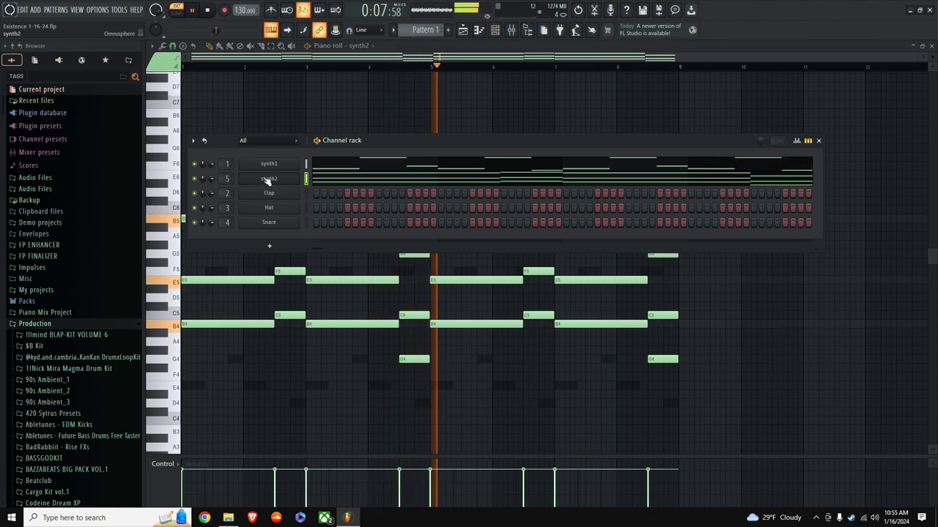
click(268, 180)
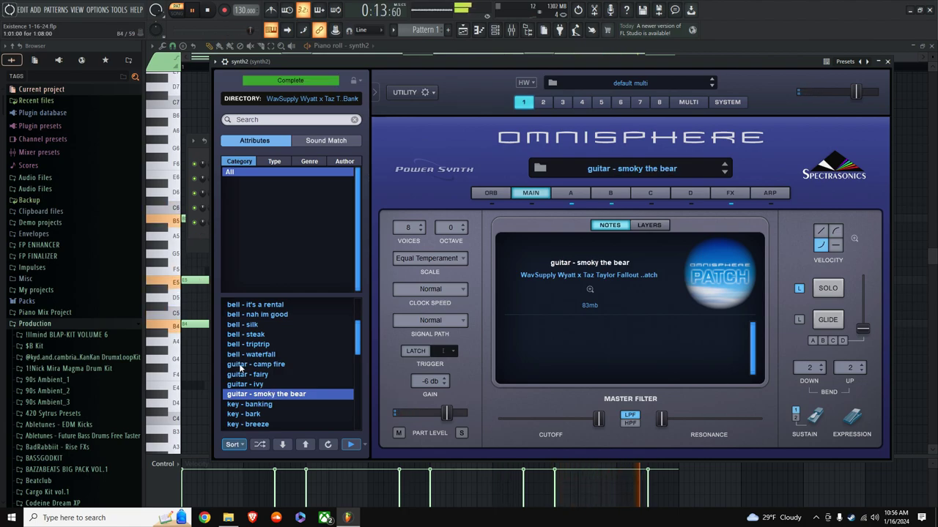
click(198, 375)
- Move all the synth2 chord notes down one octave and deselect them
drag(675, 419, 211, 143)
key(ctrl+Down)
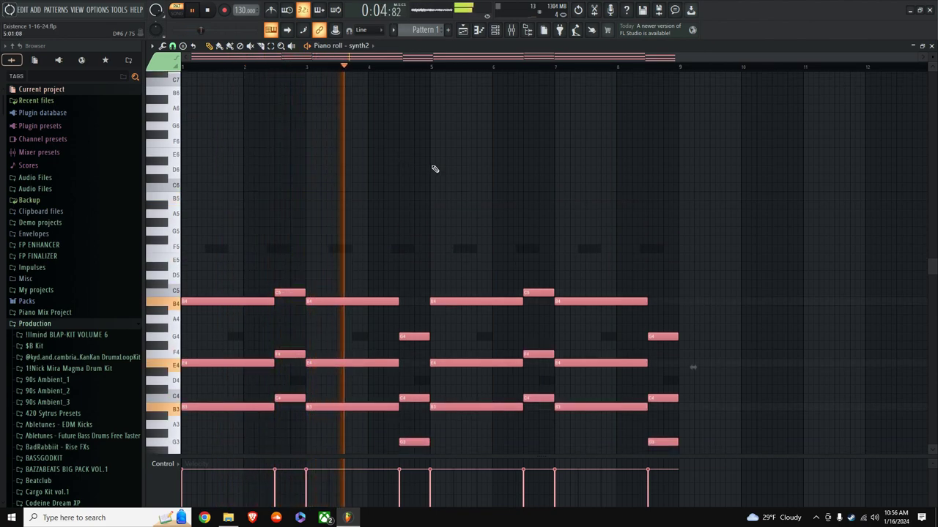
key(ctrl+d)
scroll(432, 160, down, 2)
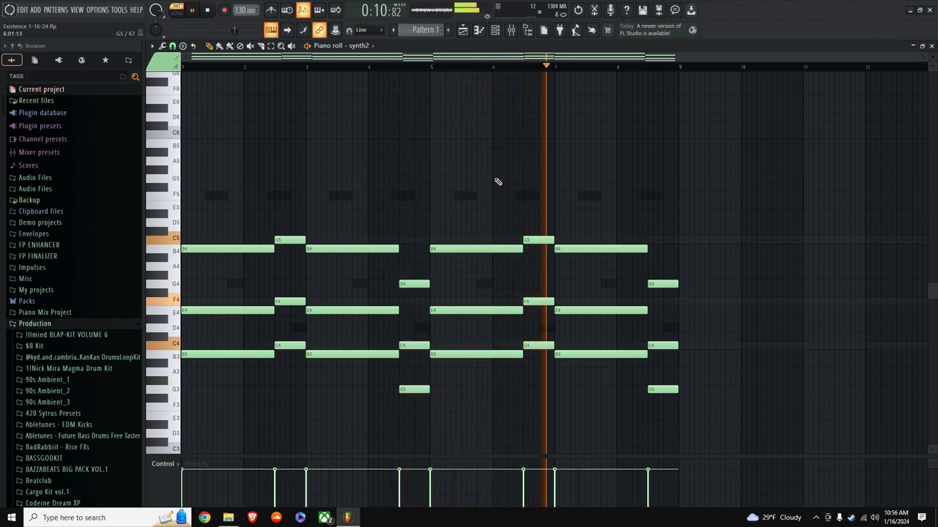
scroll(497, 182, up, 1)
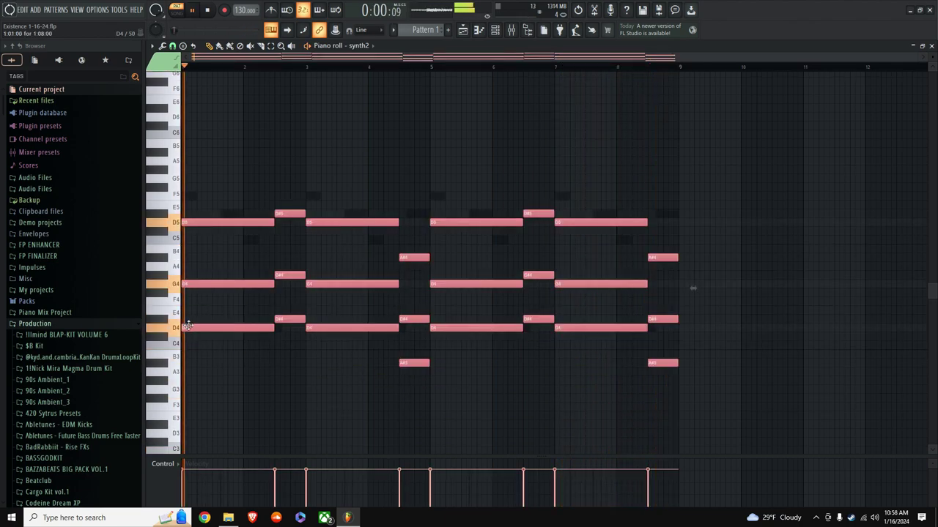
key(ctrl+d)
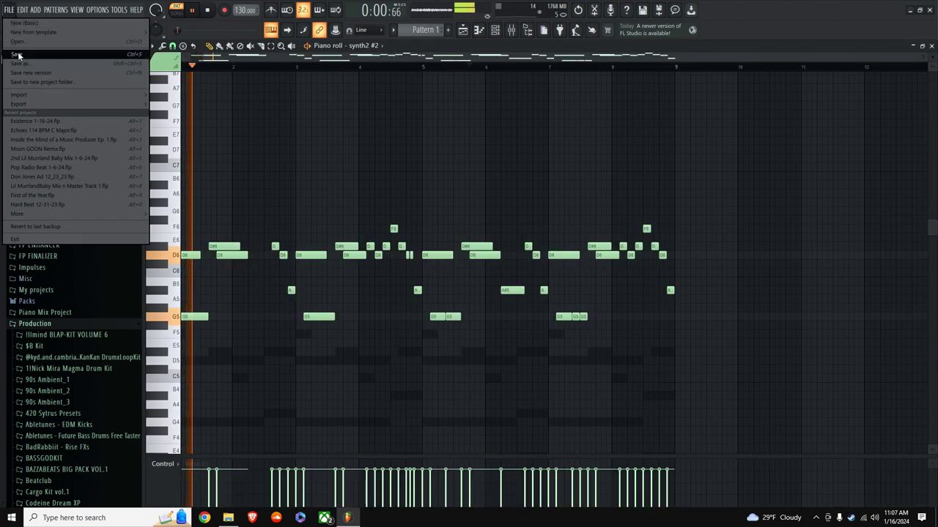
- Save the project and review the synth2 #2 melody notes up close in the piano roll
click(18, 55)
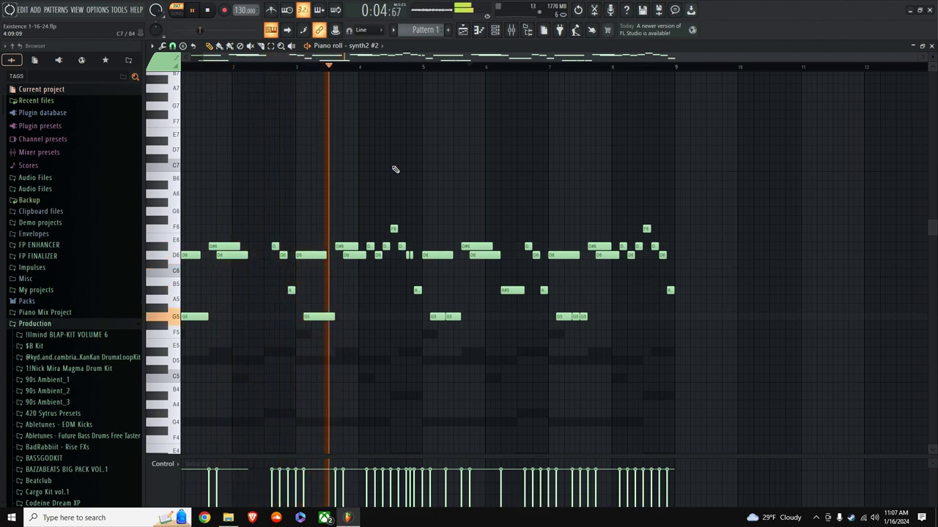
scroll(418, 72, up, 3)
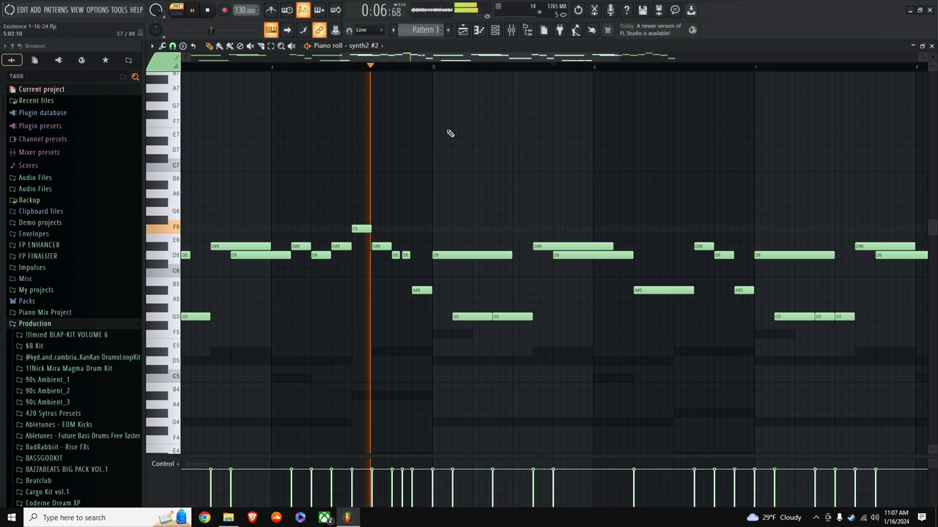
drag(385, 55, 551, 105)
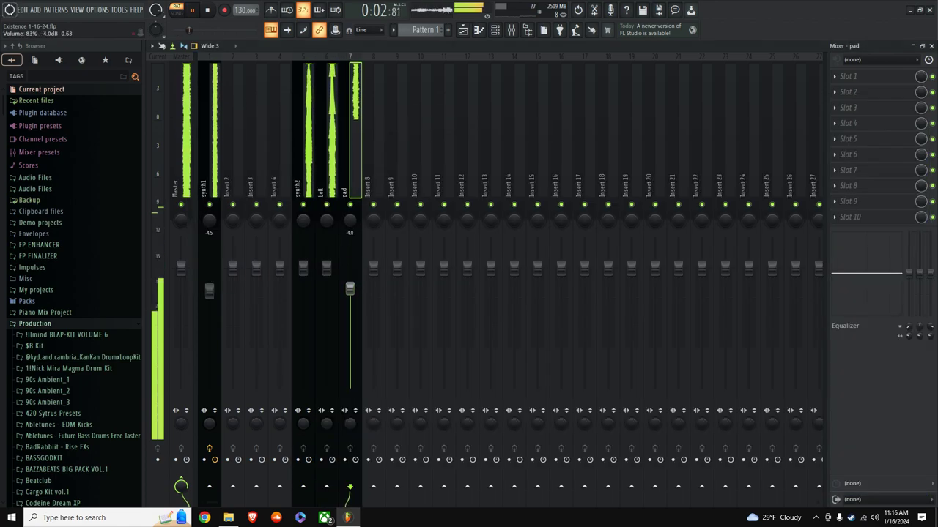
- Set the bell mixer track's volume to -1.0 dB
drag(332, 261, 332, 282)
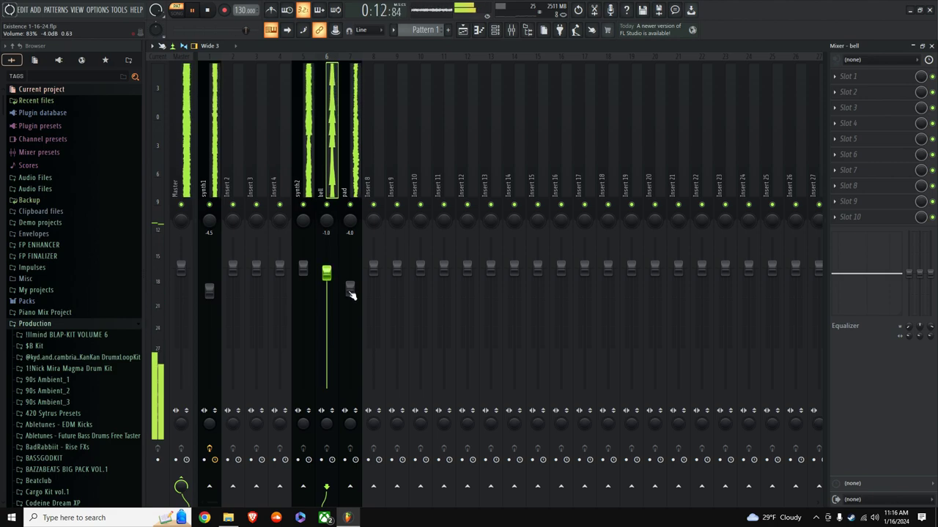
click(326, 249)
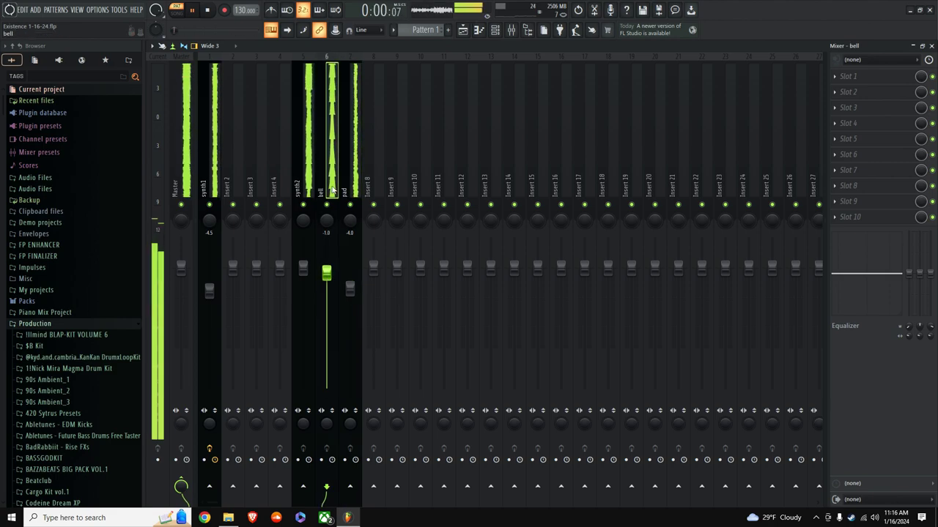
key(F6)
click(330, 210)
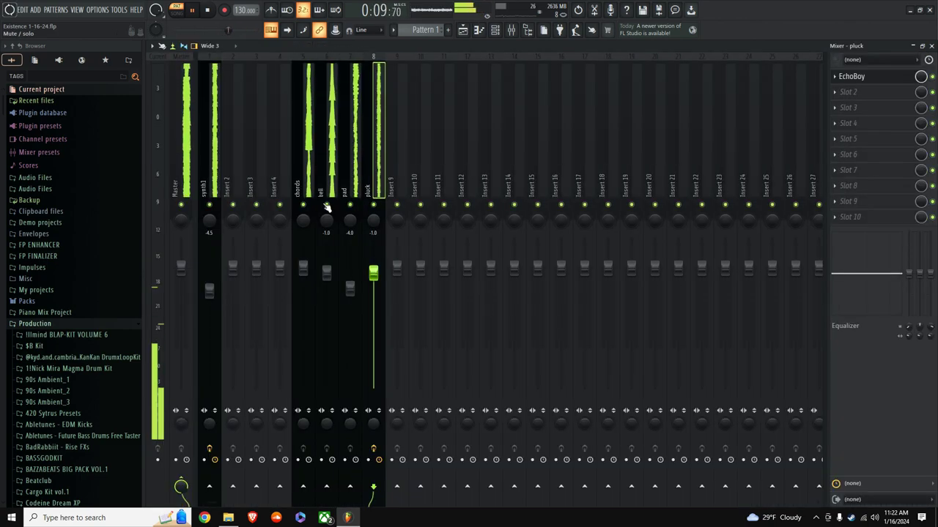
- Copy the EchoBoy effect from the pluck mixer track to the bell track, solo the bell and open its EchoBoy
click(326, 194)
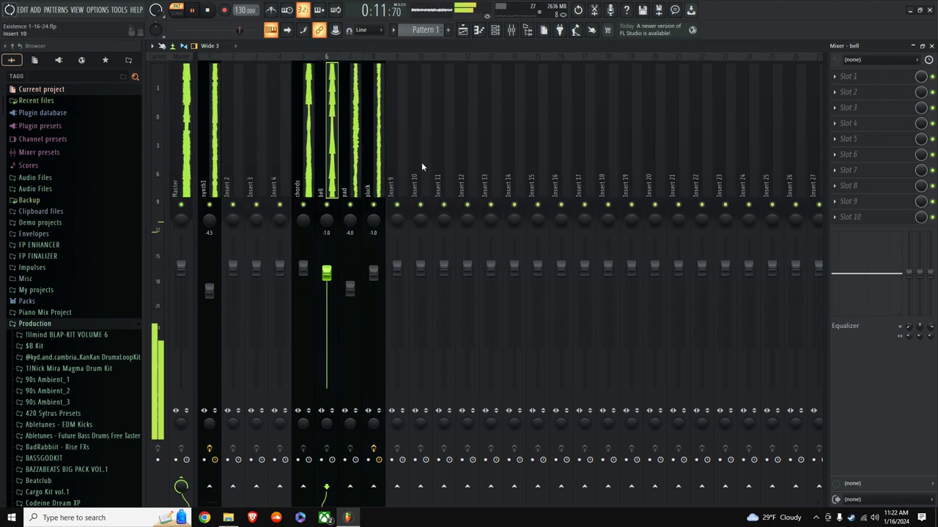
key(Right)
key(Right)
drag(835, 79, 332, 117)
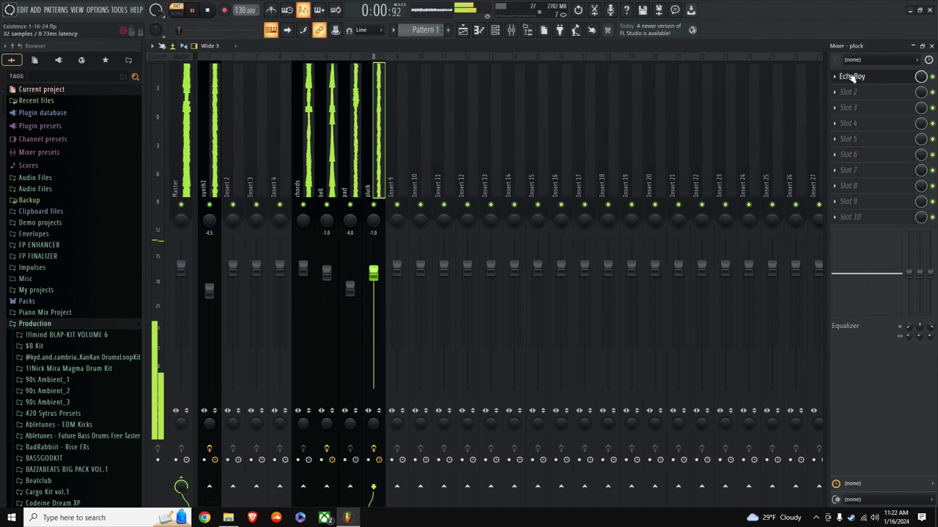
drag(852, 79, 328, 192)
right_click(327, 206)
click(903, 76)
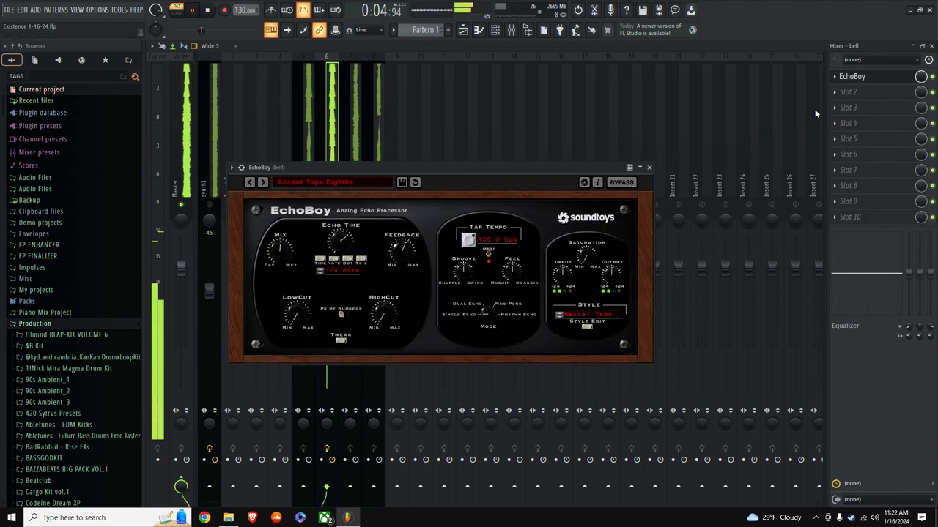
- Load the Binson Quarters preset in the bell track's EchoBoy and set the bell volume to -2.0 dB
drag(320, 273, 291, 180)
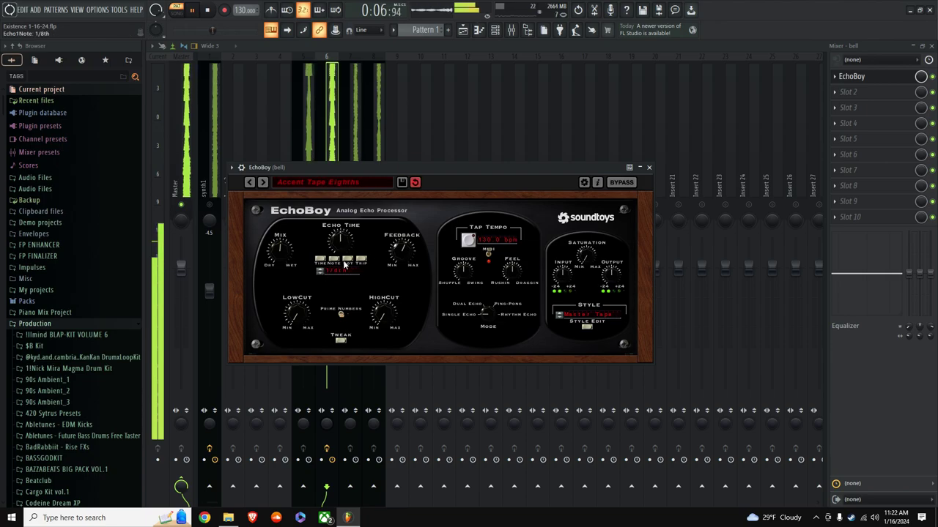
click(263, 182)
click(263, 182)
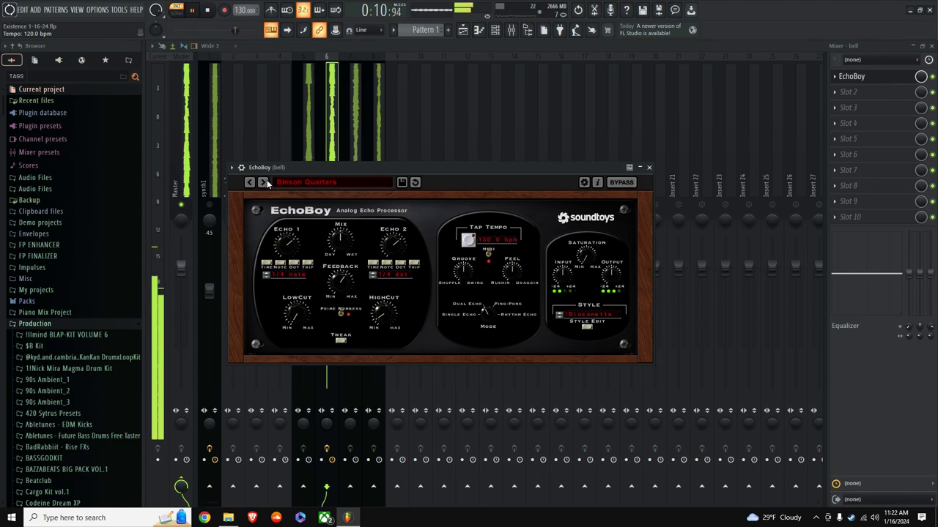
click(300, 158)
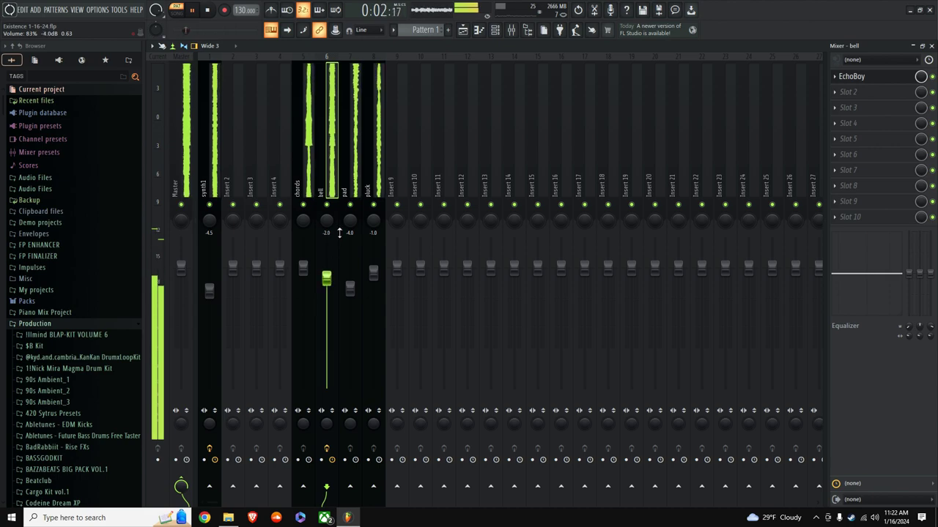
key(F6)
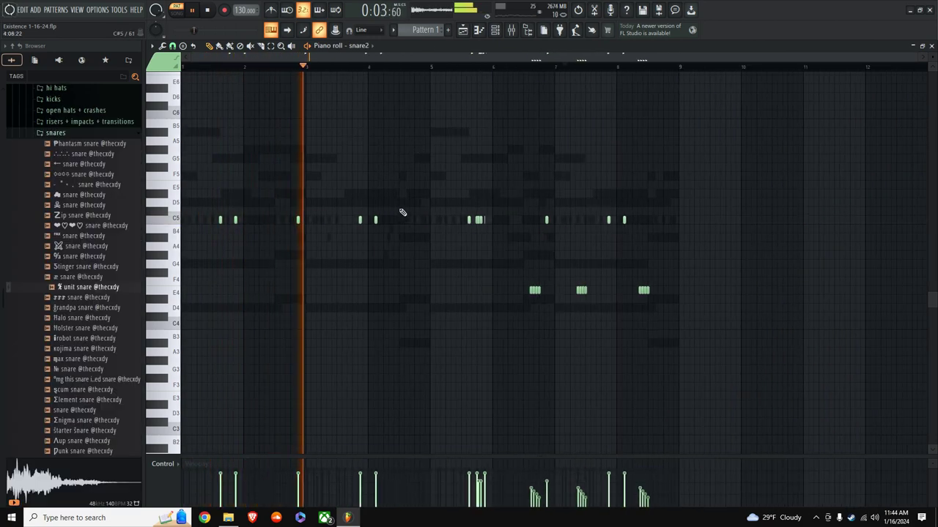
- Add a C5 kick note on the last eighth of bar 8 in the kick's piano roll
scroll(415, 73, up, 1)
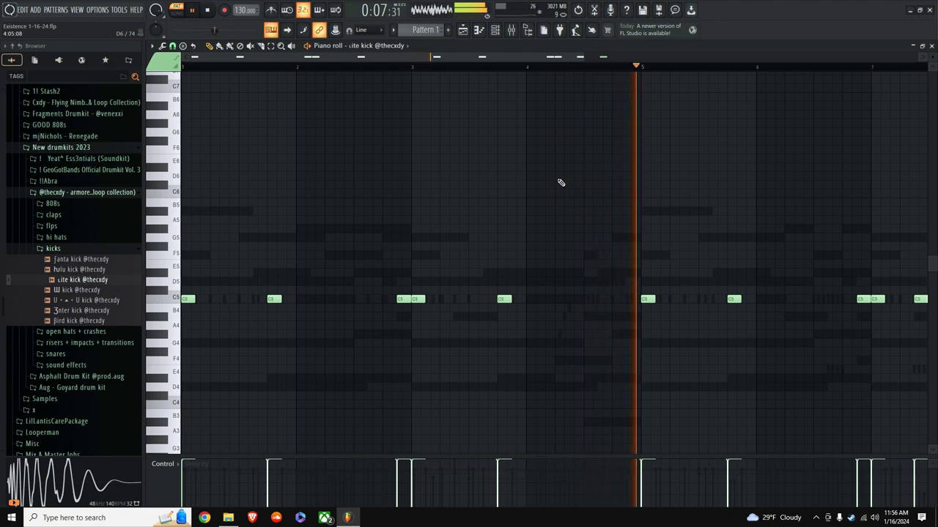
drag(498, 59, 545, 160)
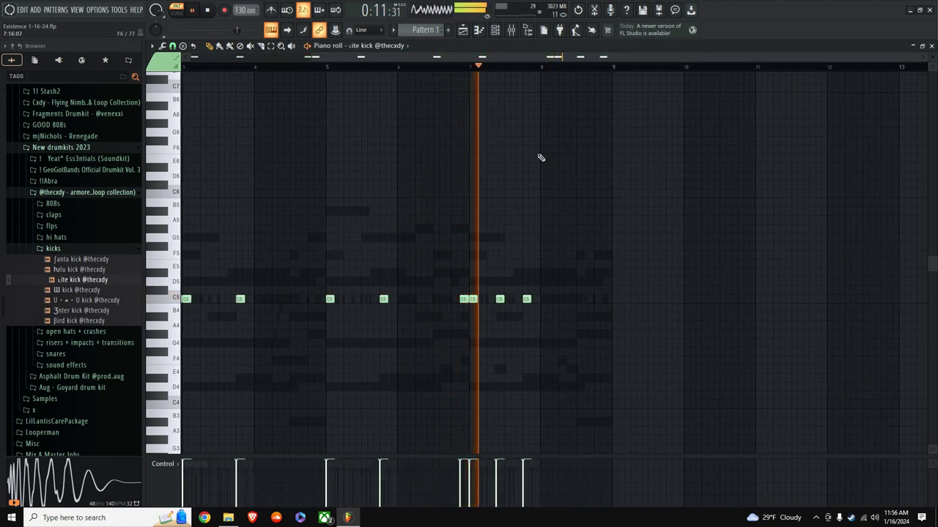
scroll(641, 73, up, 4)
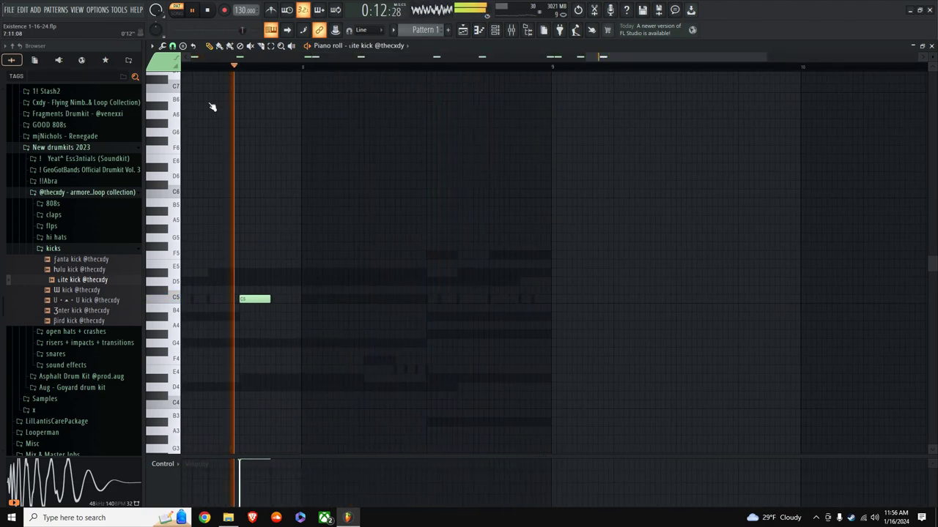
click(533, 300)
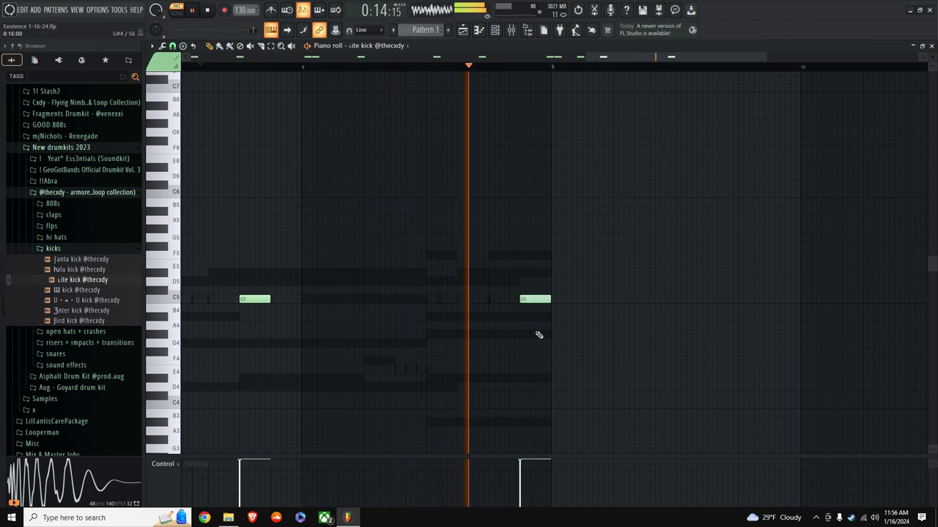
- Look through the Playlist arrangement of all patterns up to its final section
scroll(454, 72, down, 3)
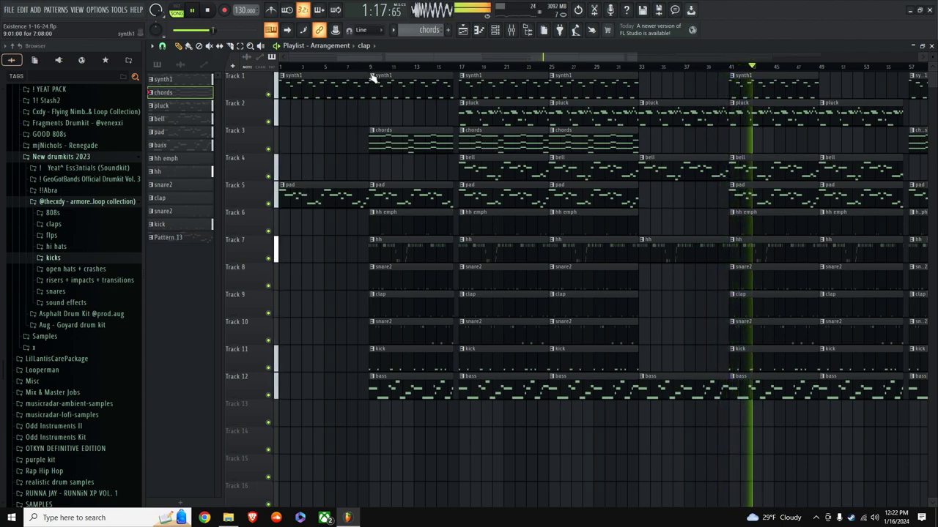
drag(354, 58, 581, 74)
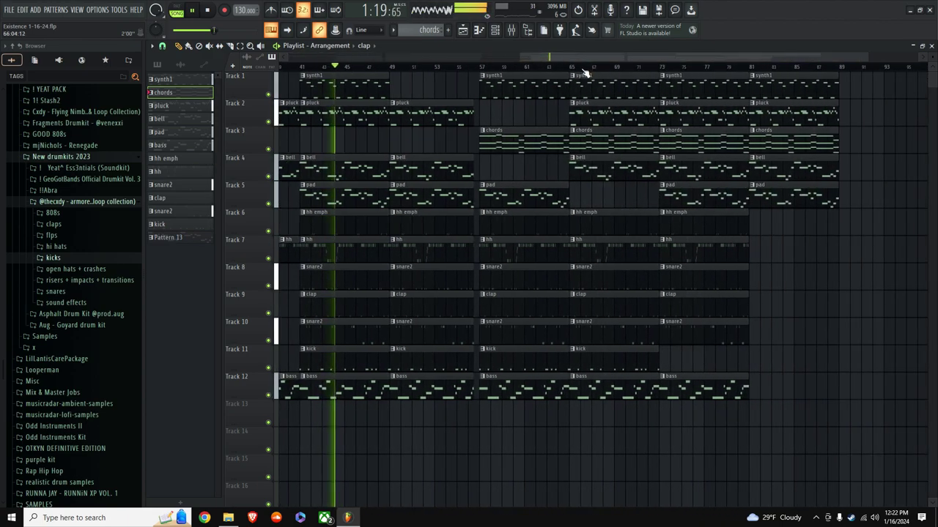